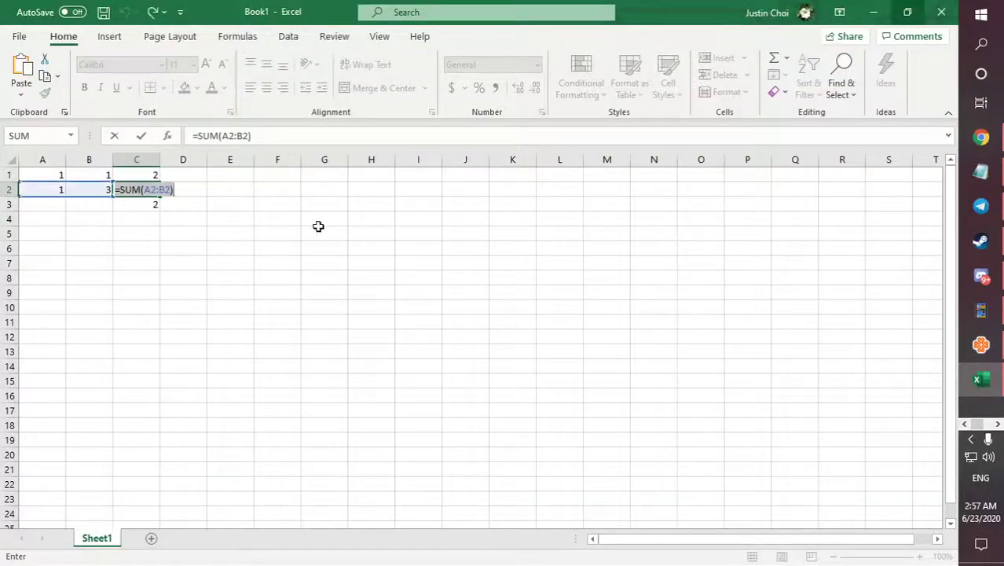
Empty C2's formula, then undo to restore =SUM(A2:B2) totalling 4.
click(191, 209)
click(134, 204)
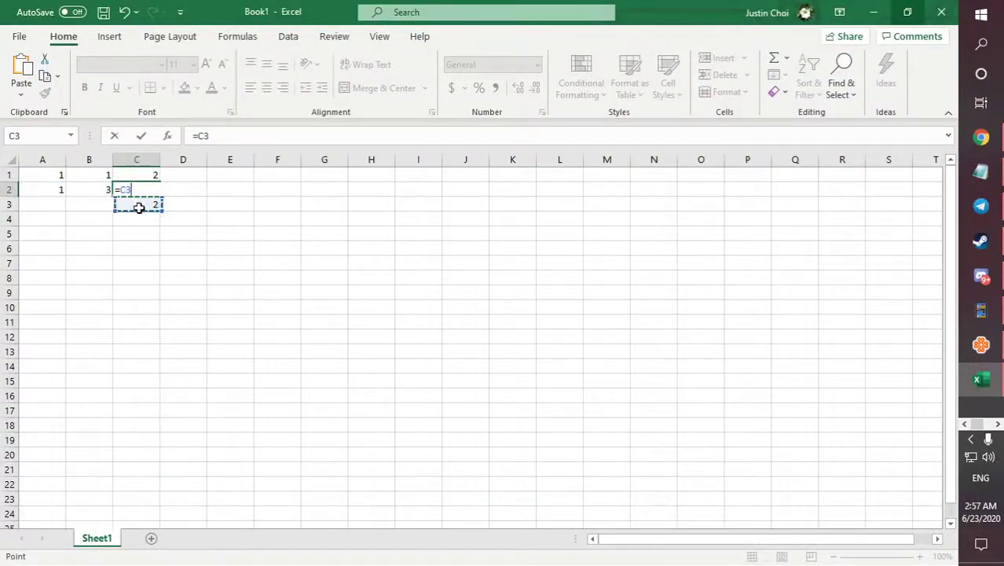
click(227, 138)
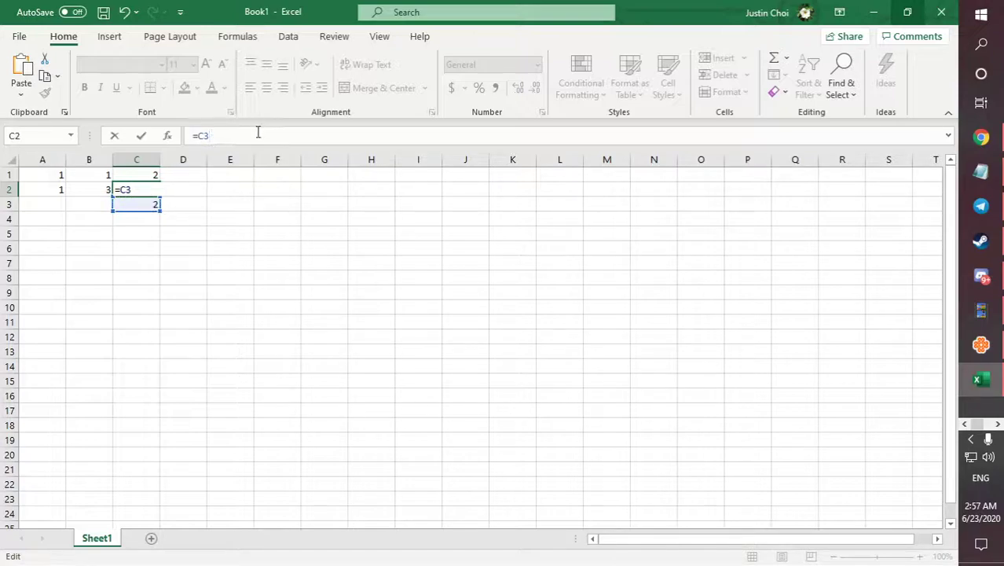
key(BackSpace)
key(BackSpace)
key(BackSpace)
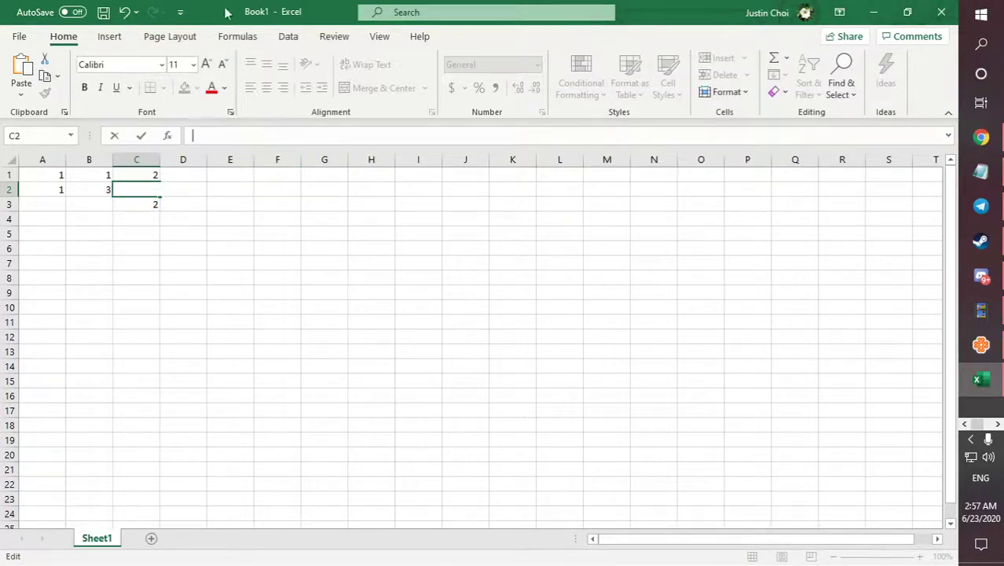
click(148, 212)
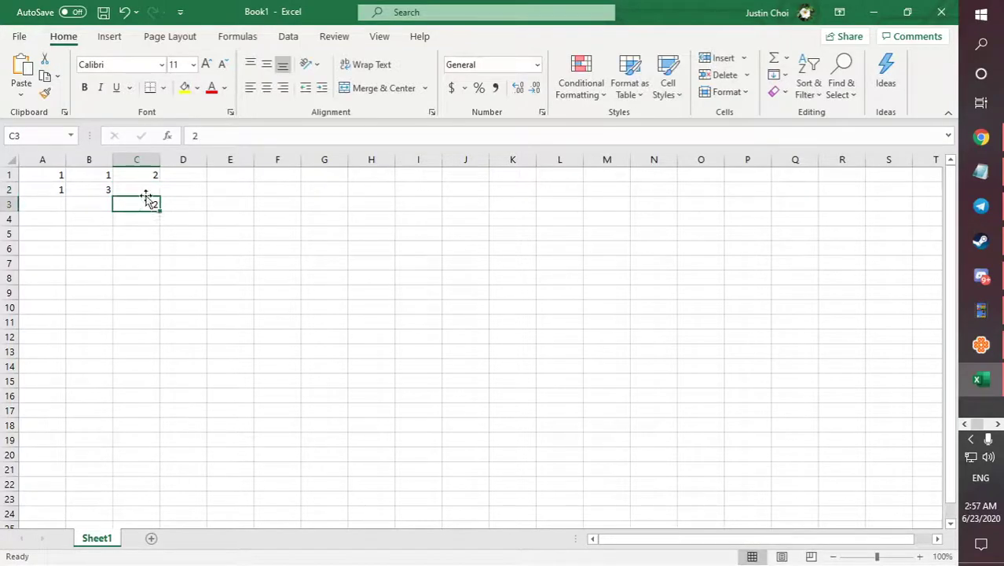
key(ctrl+z)
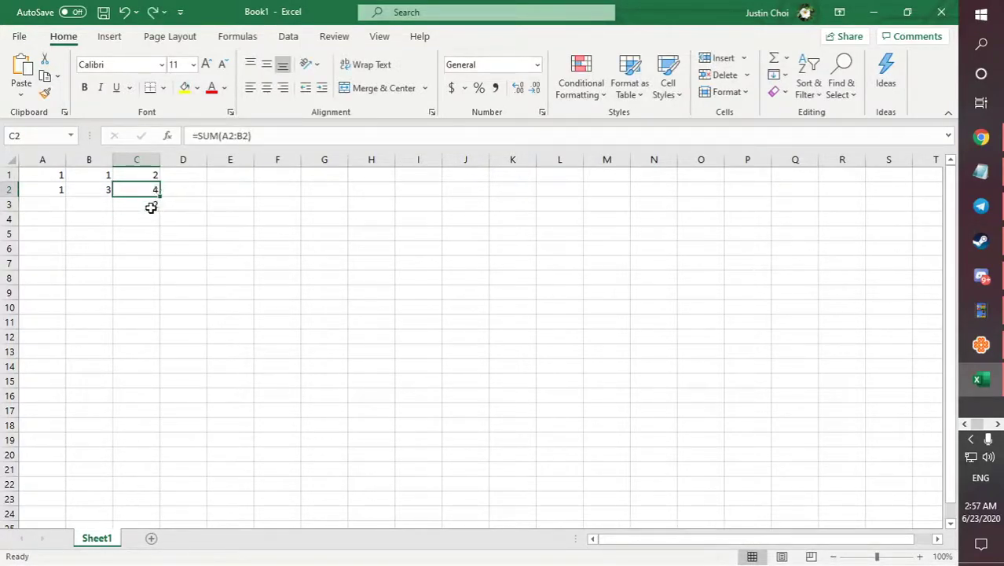
Clear the leftover 2 from C3, then enter 1 in A1.
click(149, 206)
key(Delete)
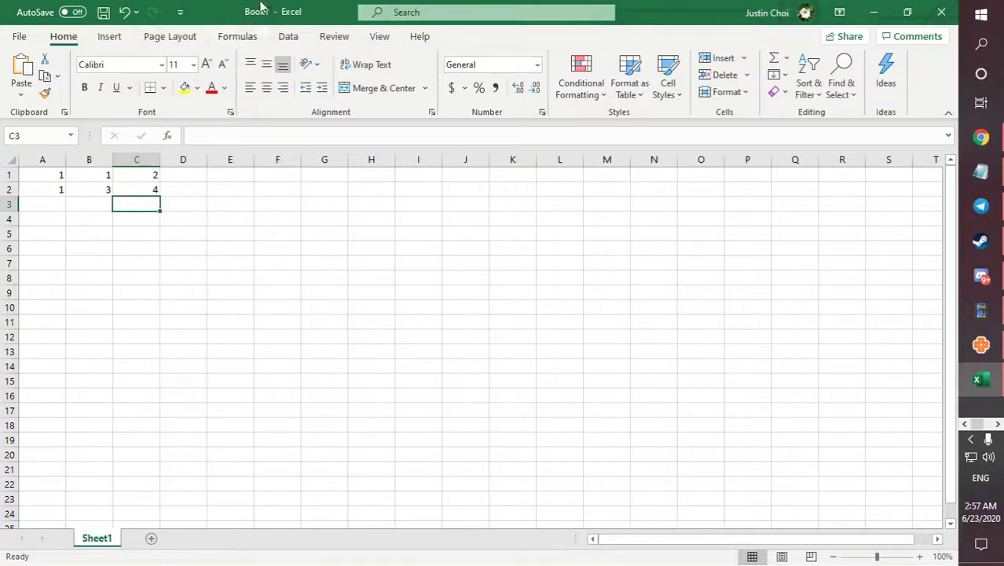
text(1)
key(BackSpace)
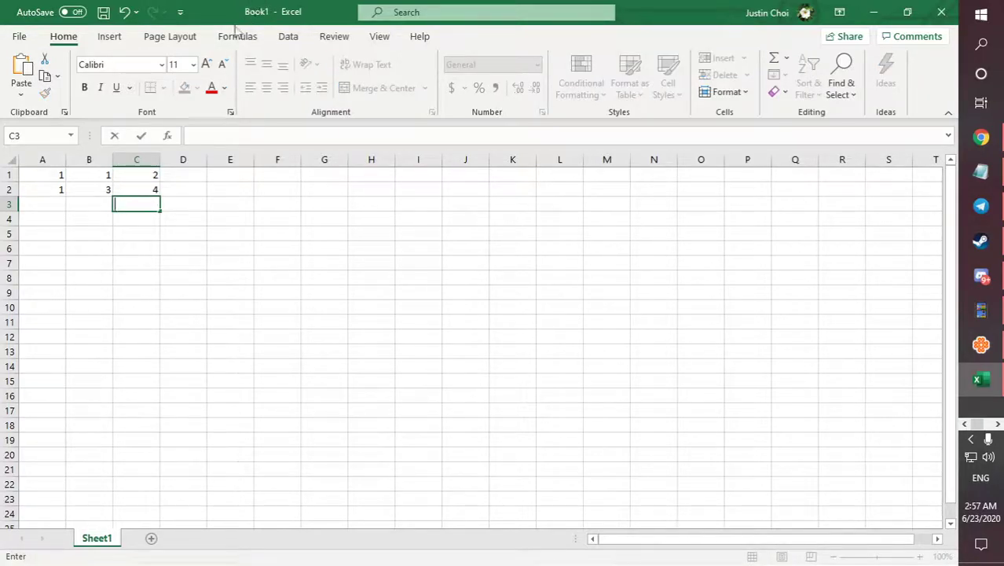
key(Left)
key(Left)
key(Up)
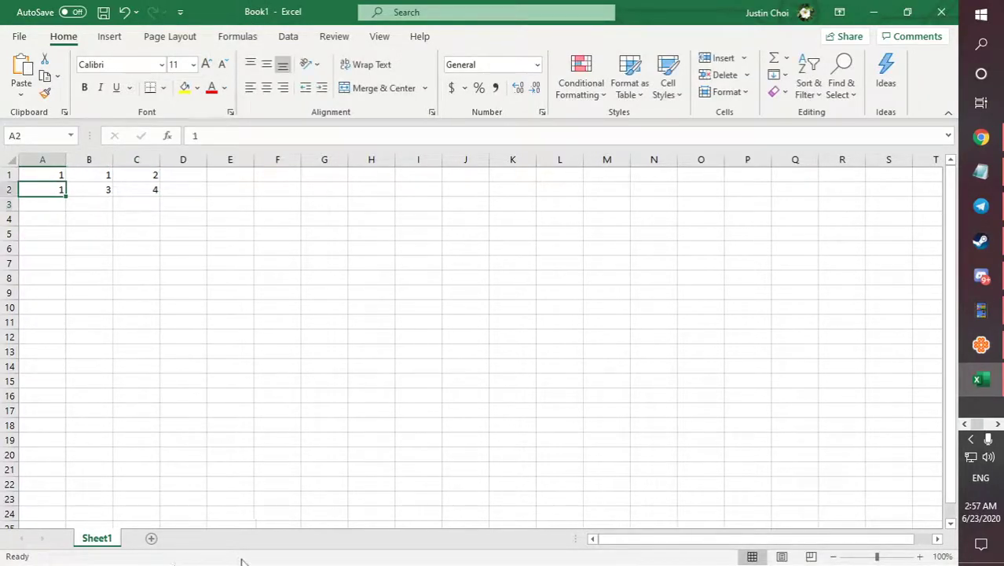
key(Up)
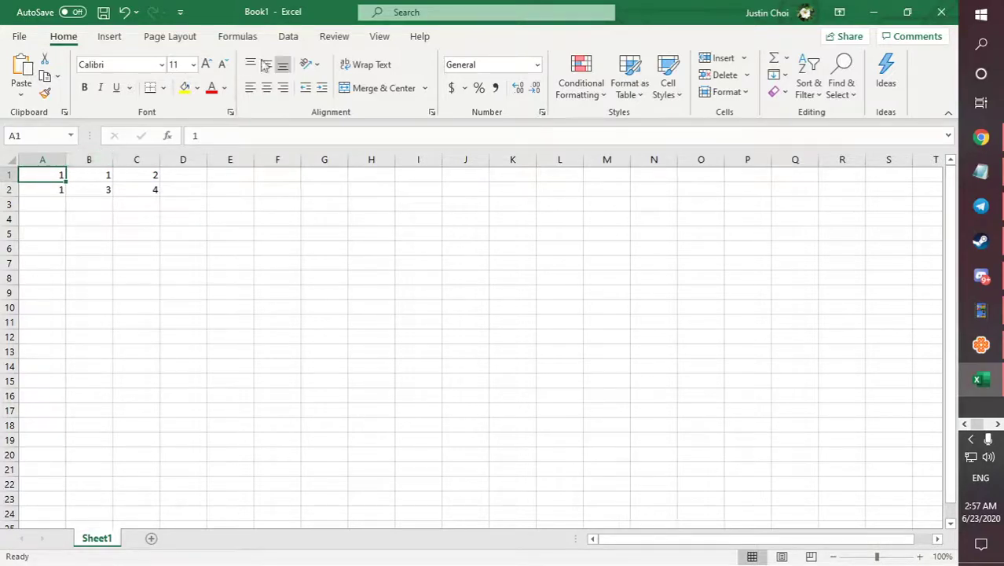
text(1)
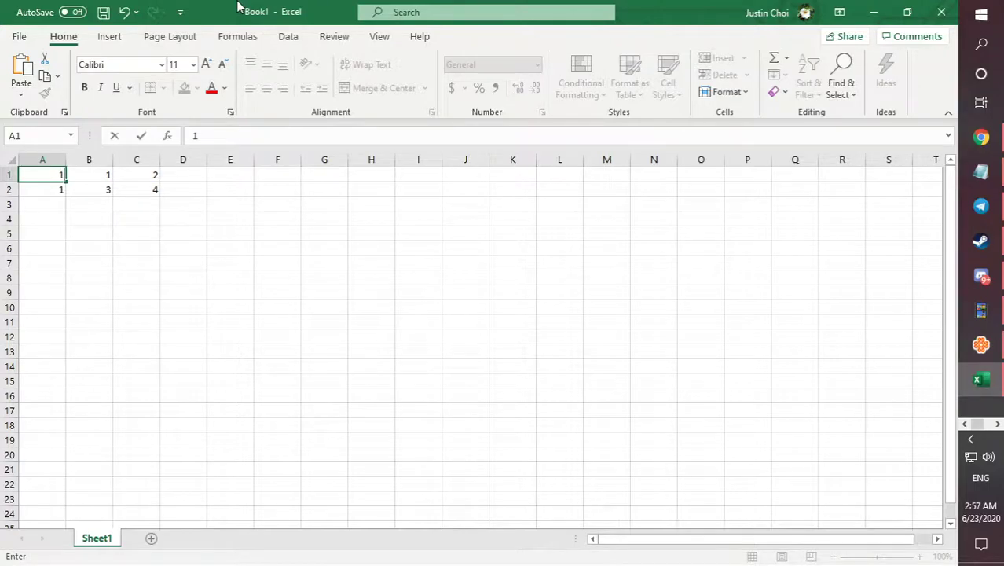
Commit the 1 in A1 so C1 totals row 1 to 2, selecting C2.
click(137, 191)
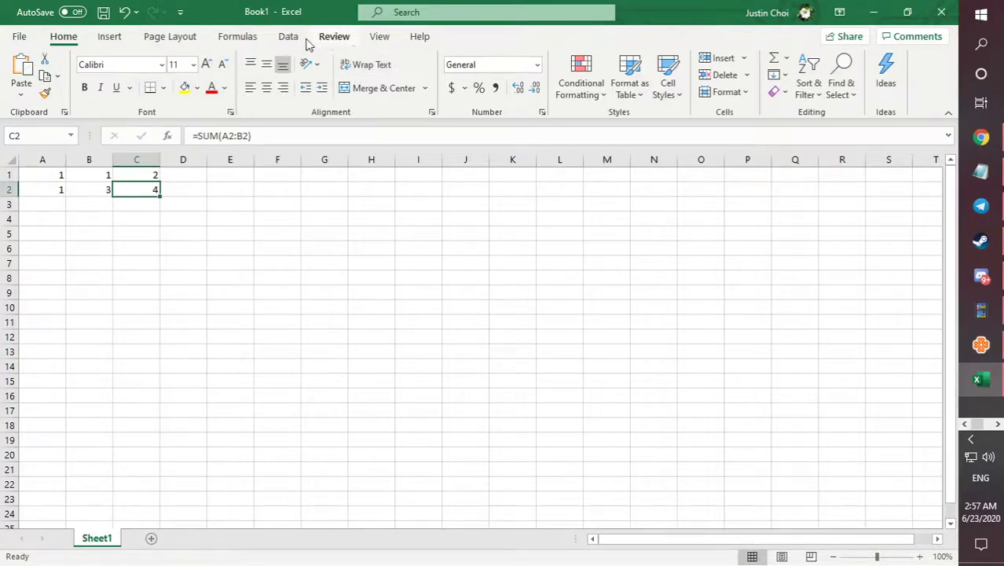
Look over the Formulas function library, then switch to the Data tools.
click(240, 40)
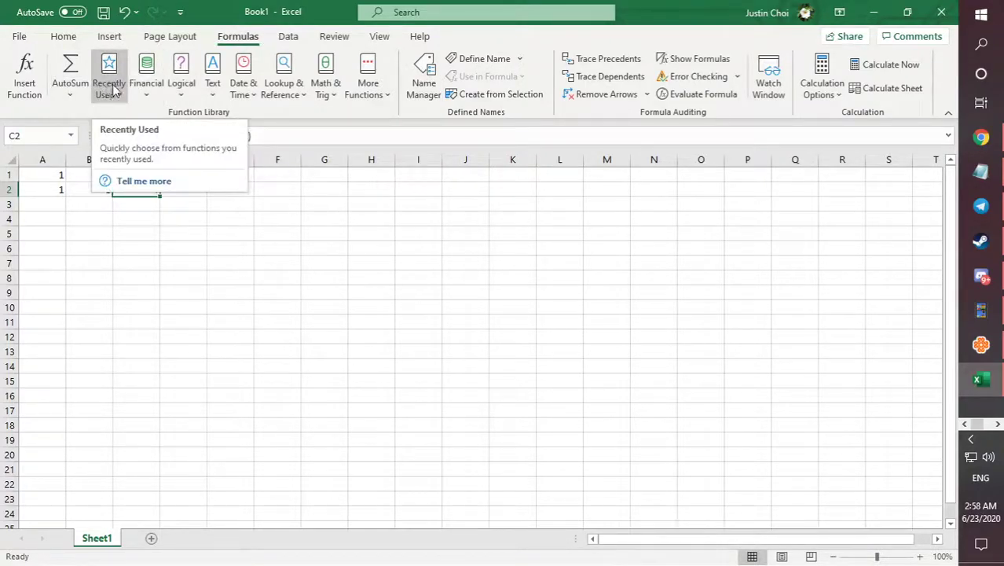
click(289, 37)
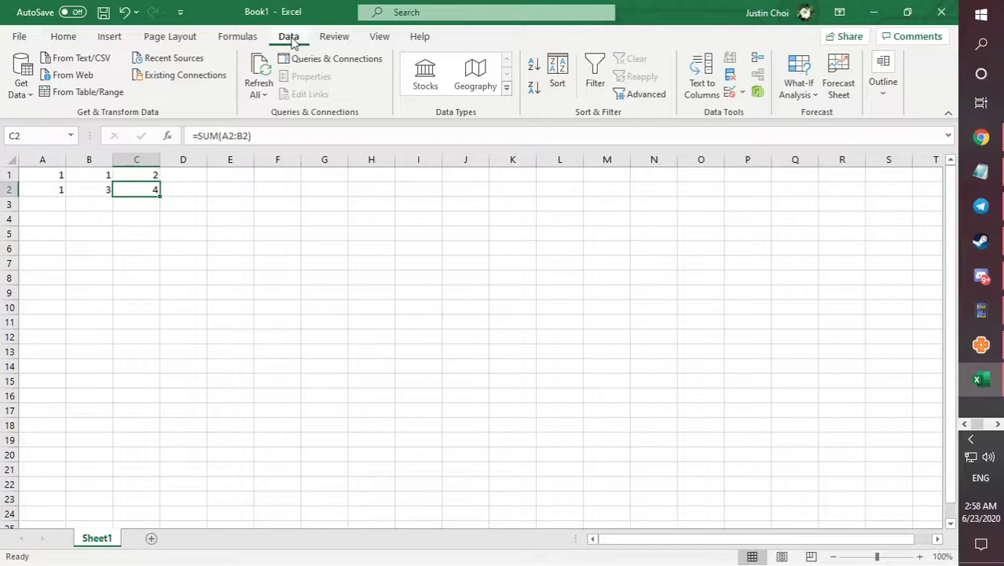
Browse Get Data's From Database and From Other Sources options, then show the Review tools.
click(21, 87)
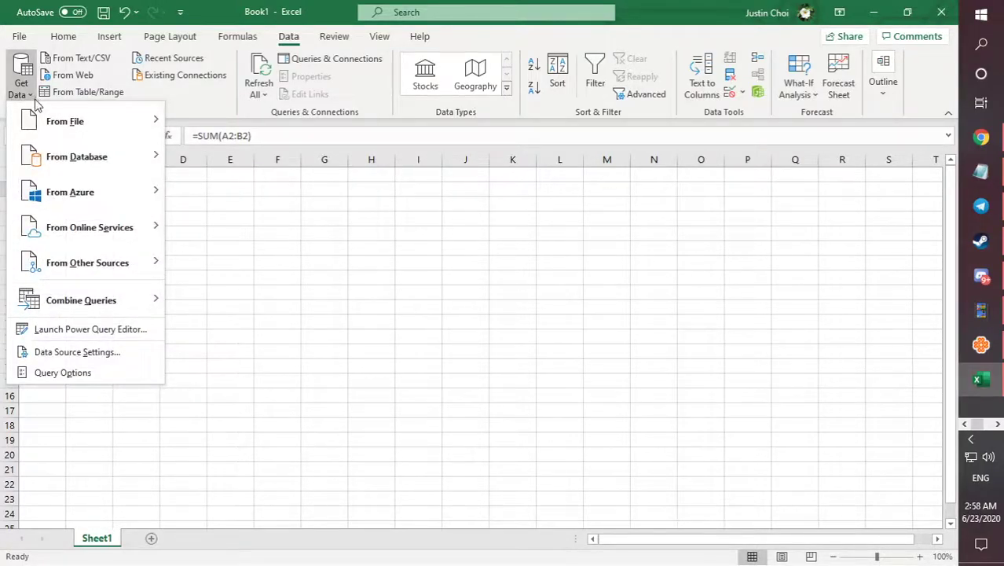
mouse_move(85, 160)
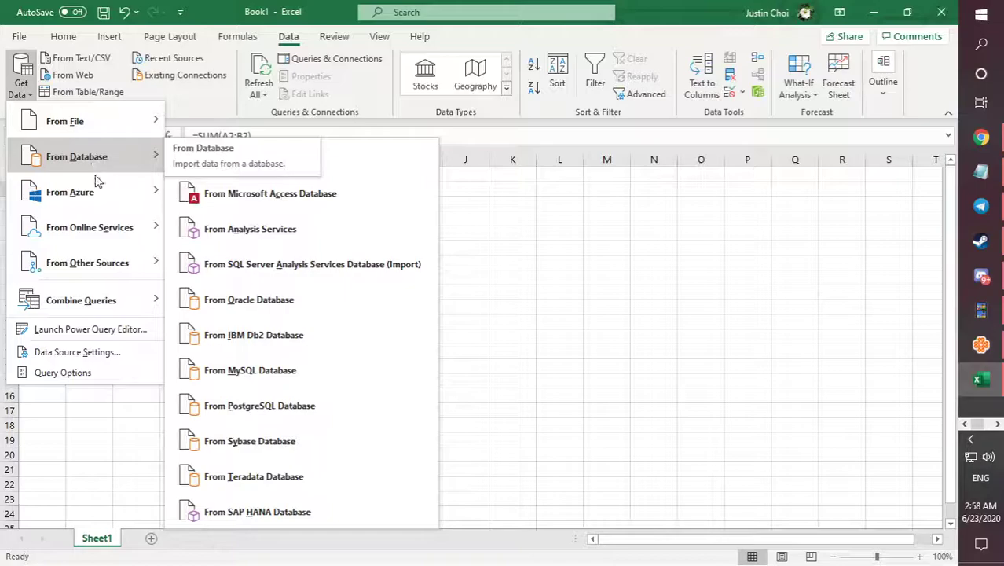
mouse_move(100, 268)
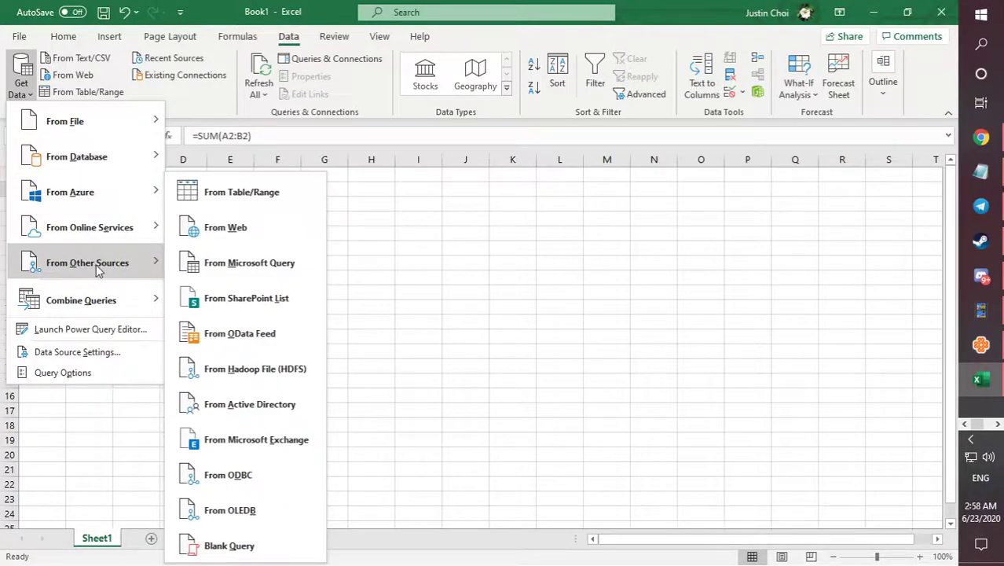
click(345, 37)
click(346, 38)
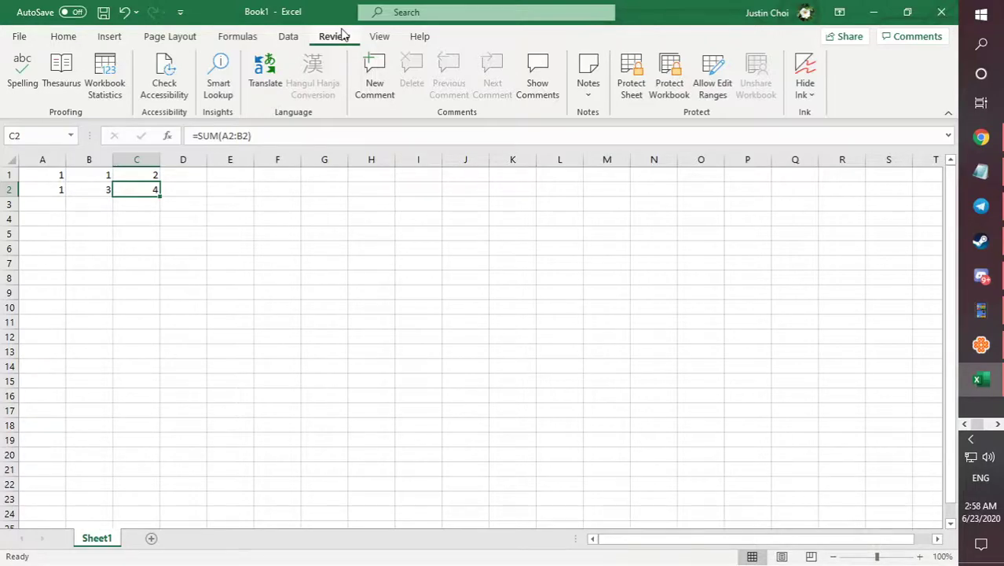
Look over the View options, then show the Help commands.
click(370, 37)
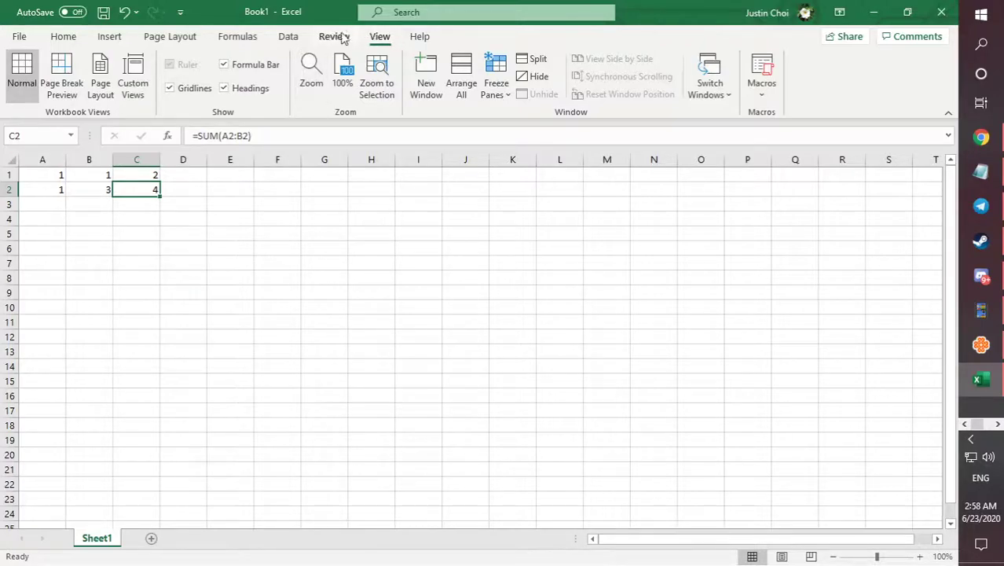
click(427, 38)
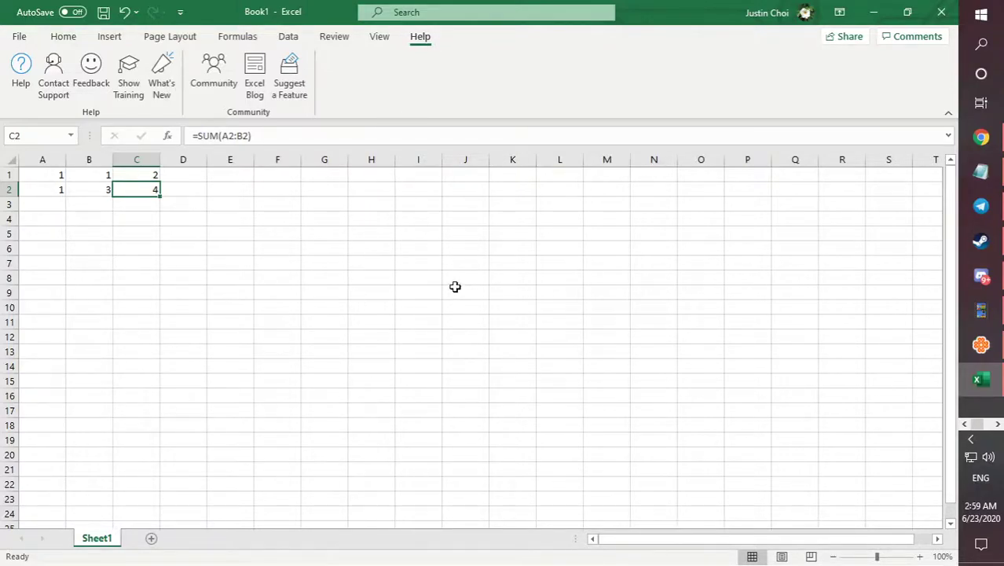
Open the Excel training Help pane and scroll through its topic tiles.
click(130, 102)
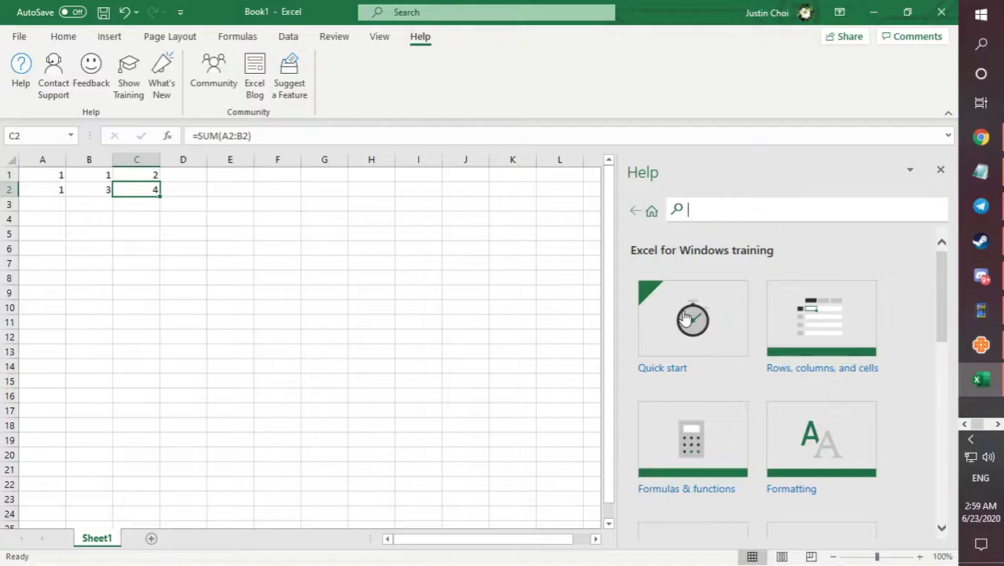
scroll(684, 316, down, 1)
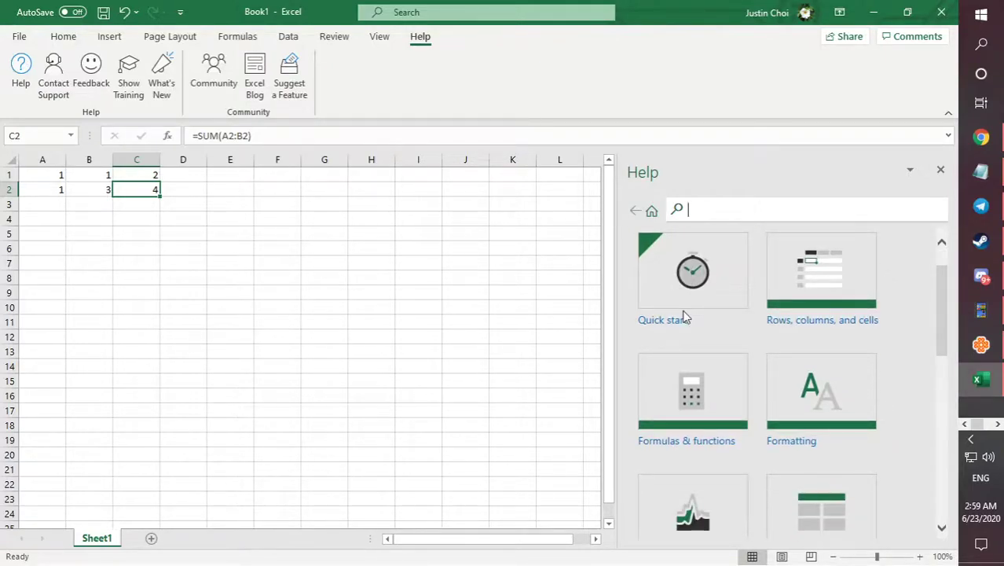
scroll(684, 317, down, 2)
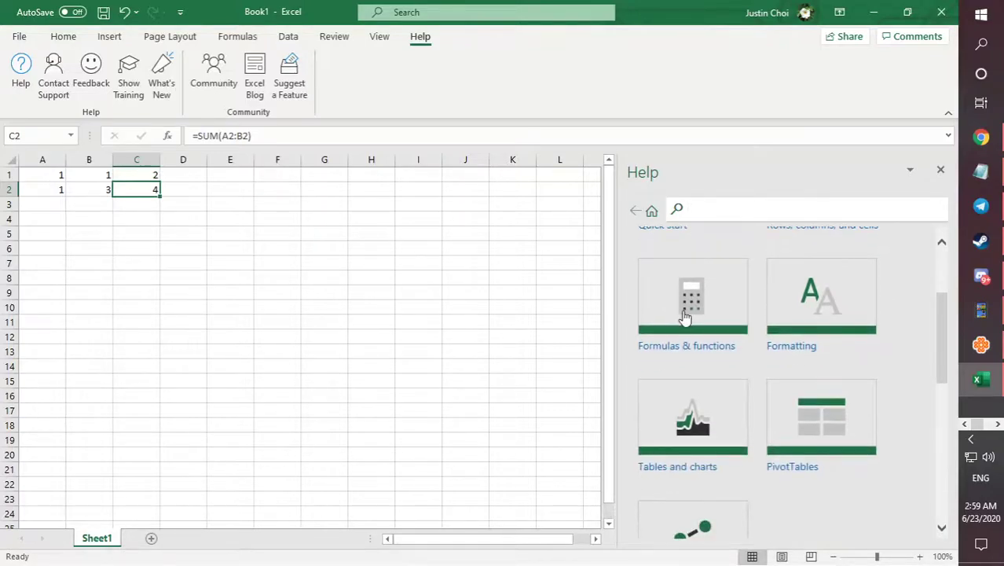
scroll(685, 317, down, 1)
scroll(684, 317, down, 2)
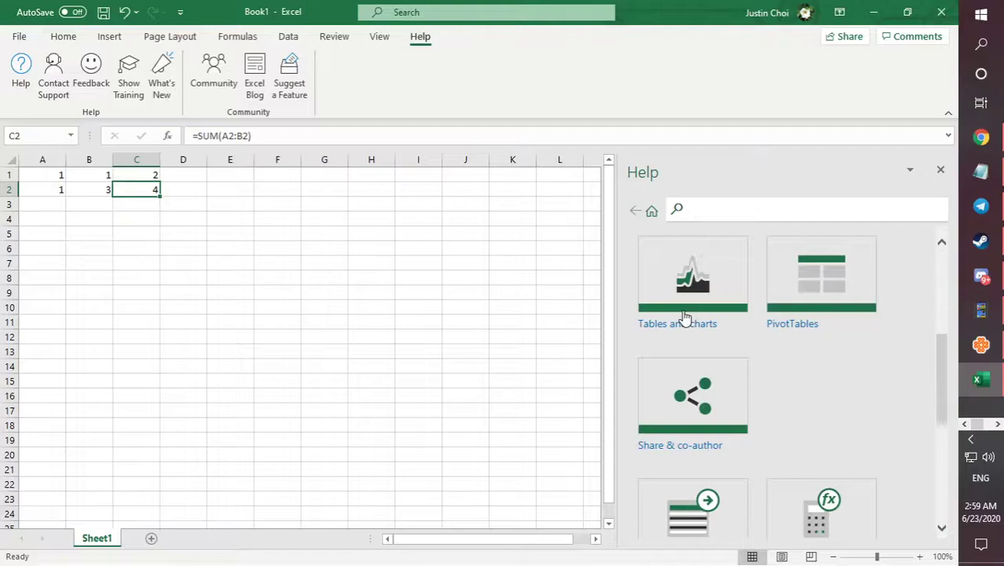
Show the Insert commands and close the Help pane.
click(95, 37)
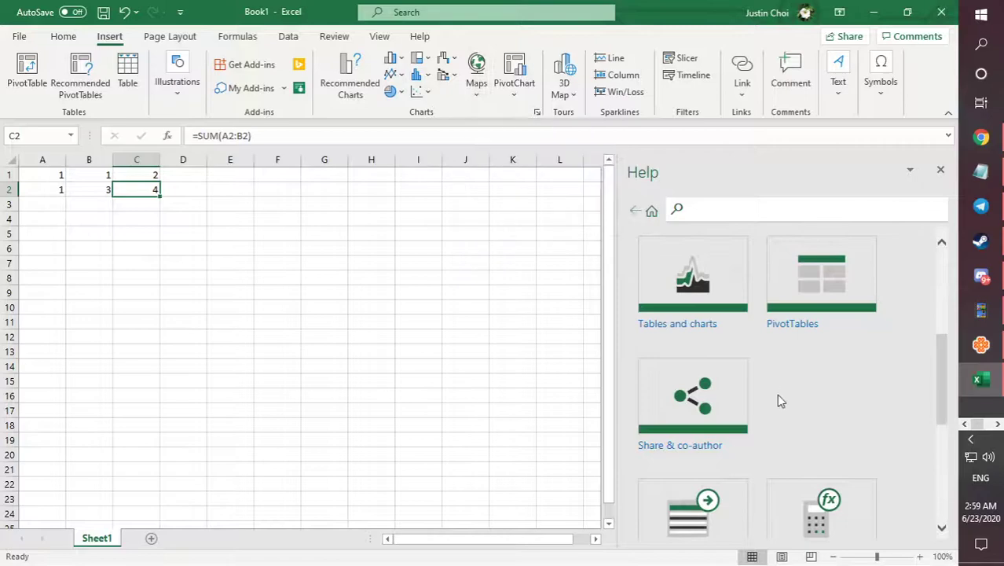
scroll(780, 401, down, 5)
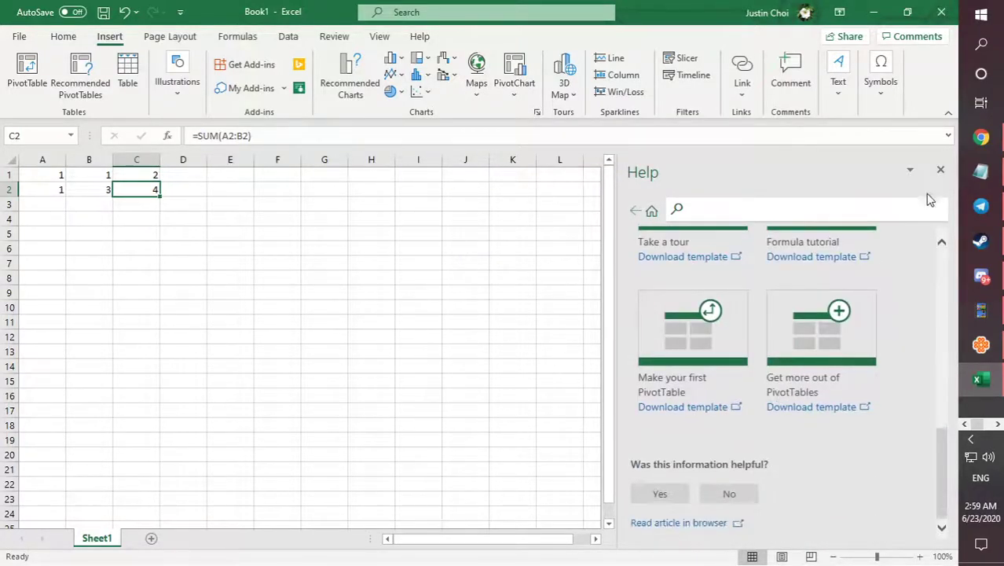
click(940, 170)
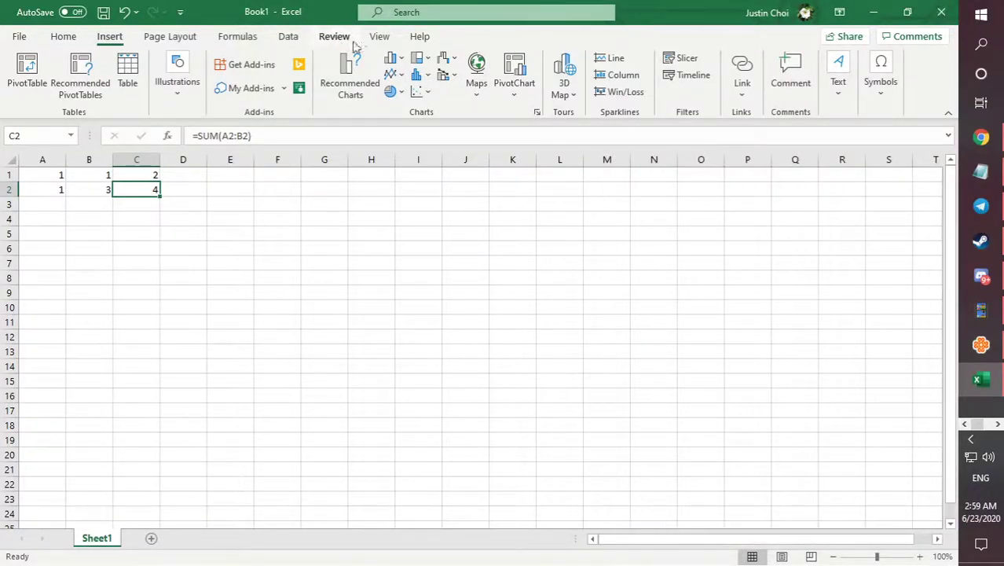
Add Sheet3, review its Protect Sheet permissions list, and cancel without protecting.
click(382, 37)
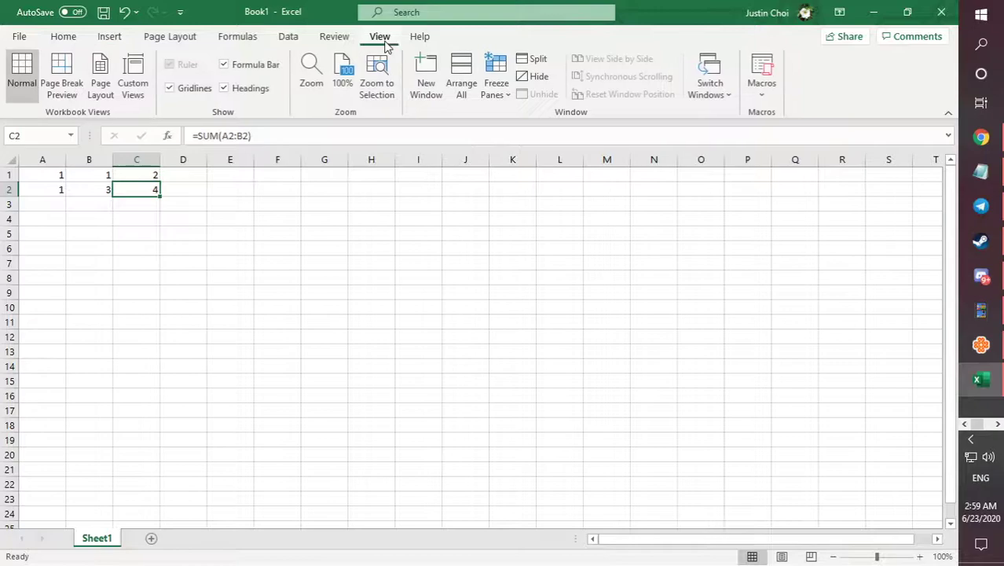
click(152, 539)
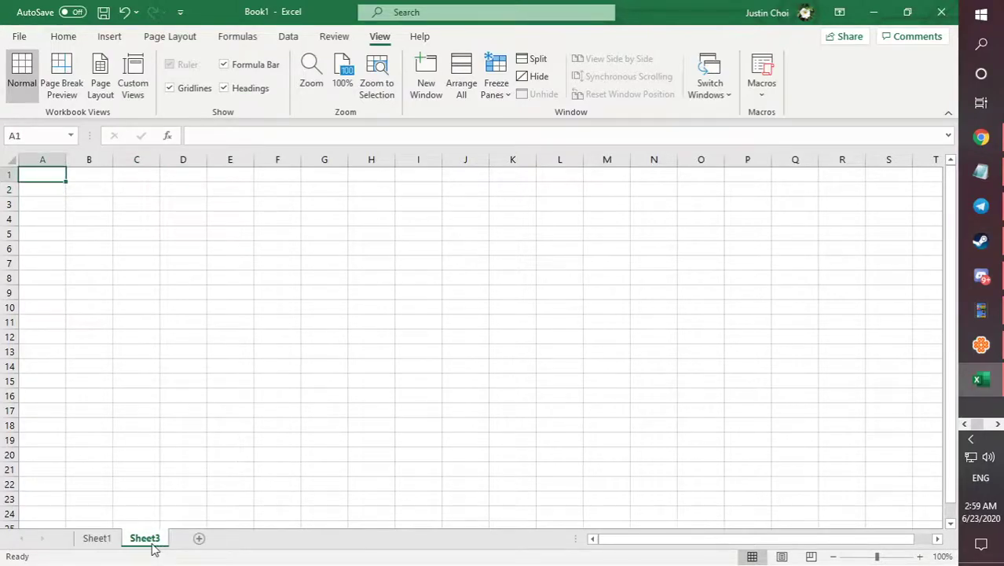
right_click(152, 543)
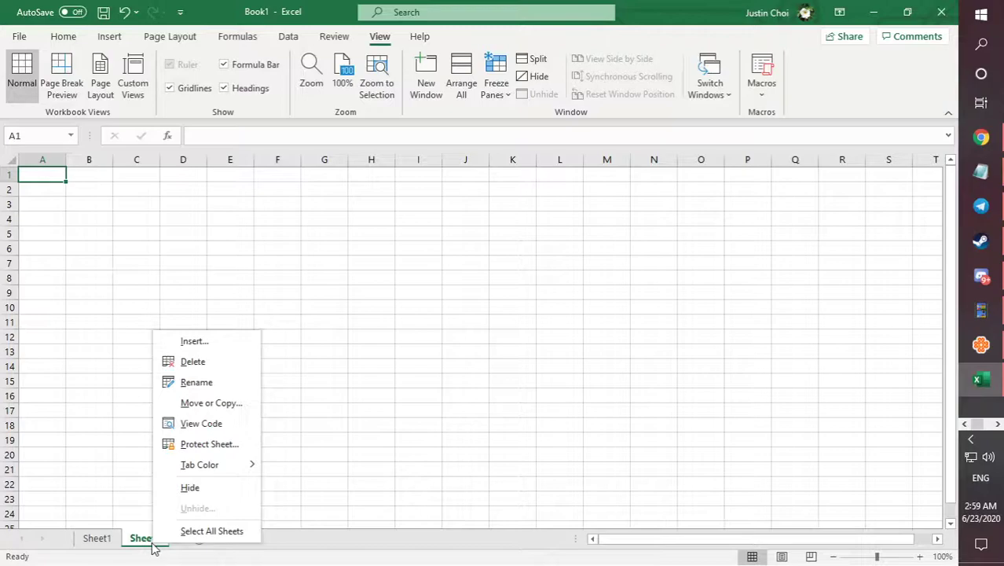
click(185, 444)
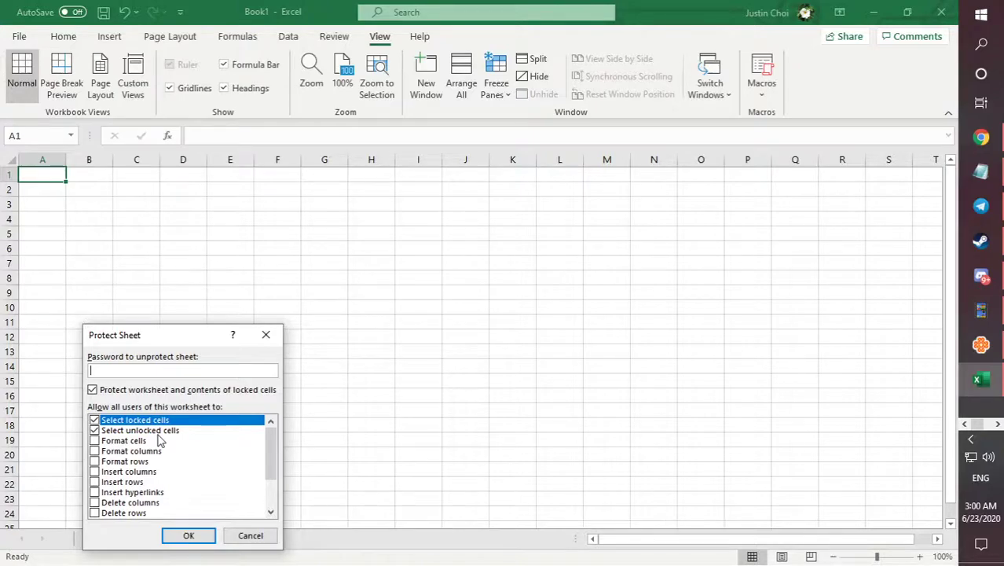
scroll(160, 443, down, 1)
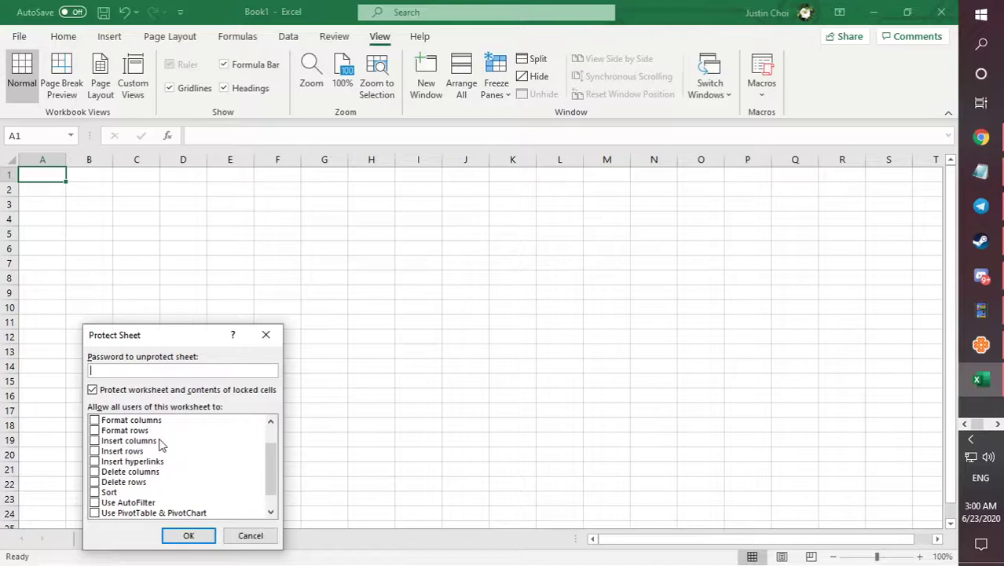
scroll(160, 444, down, 1)
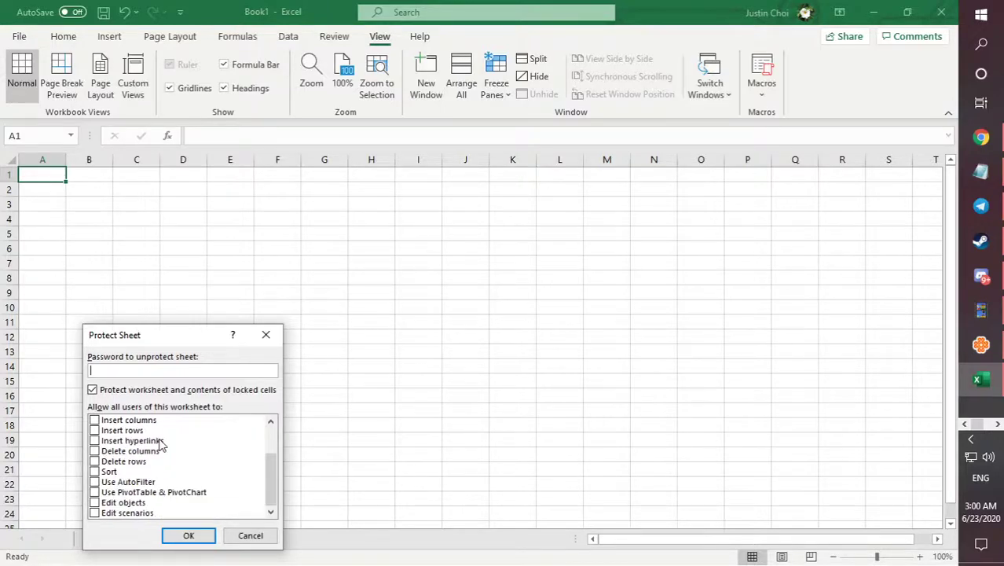
click(250, 535)
Delete Sheet3 and add a new blank Sheet4.
right_click(162, 544)
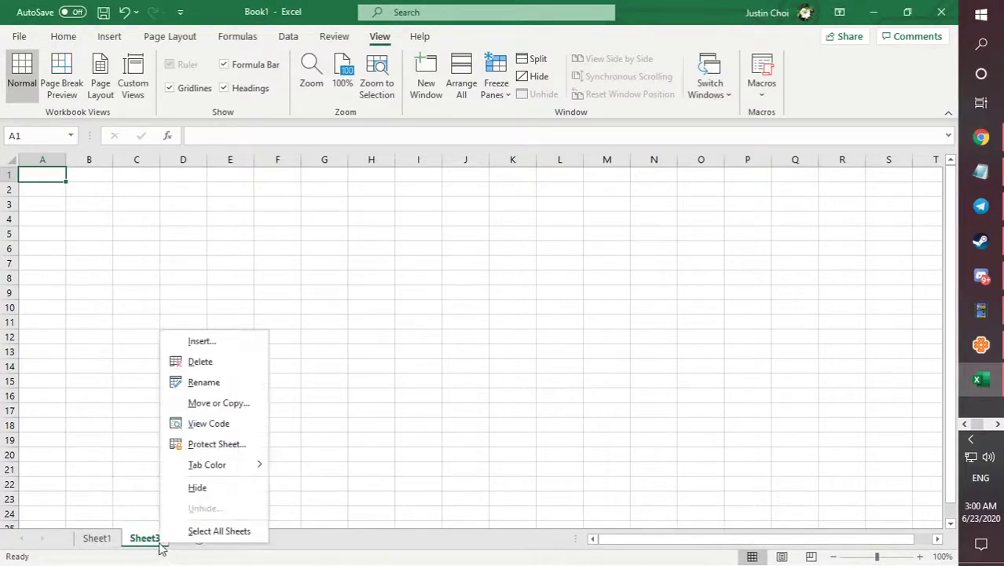
click(222, 366)
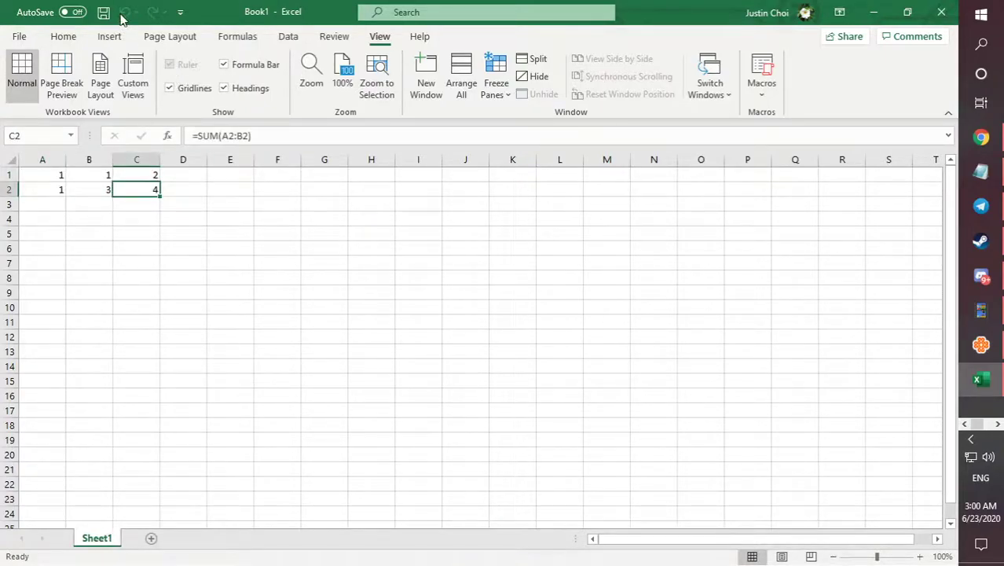
click(153, 539)
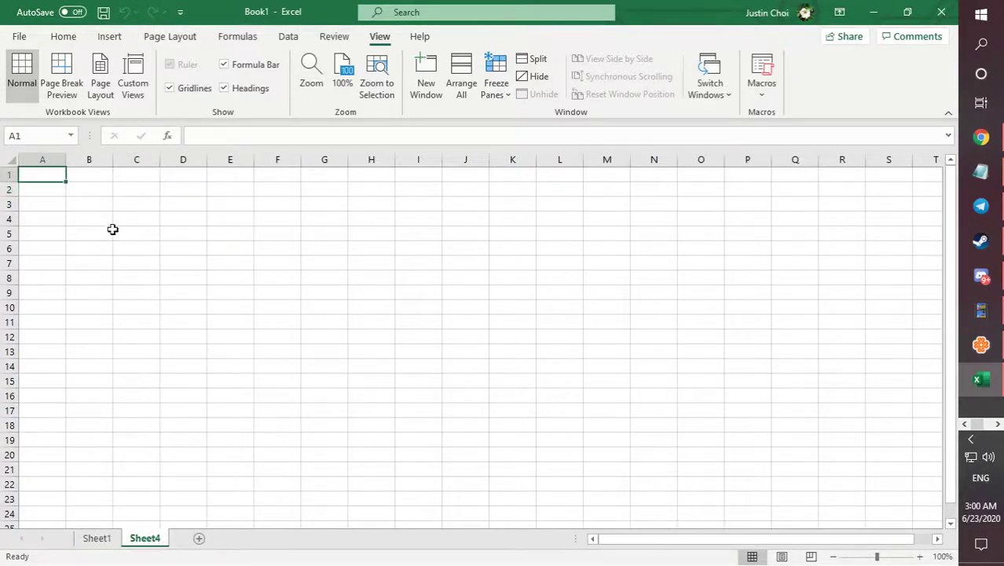
Type 'test' in A1, undo and redo it, then erase it.
text(test)
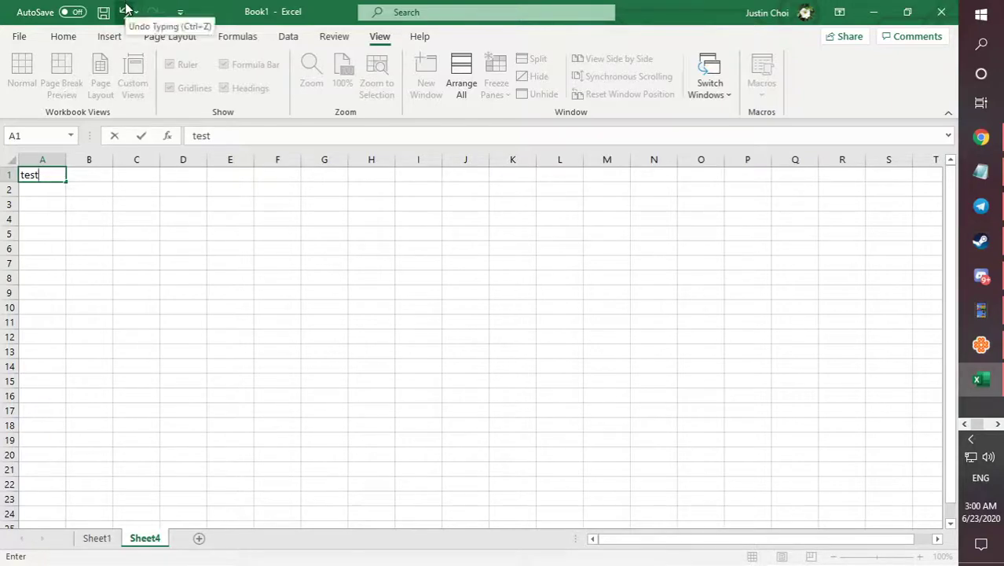
key(ctrl+z)
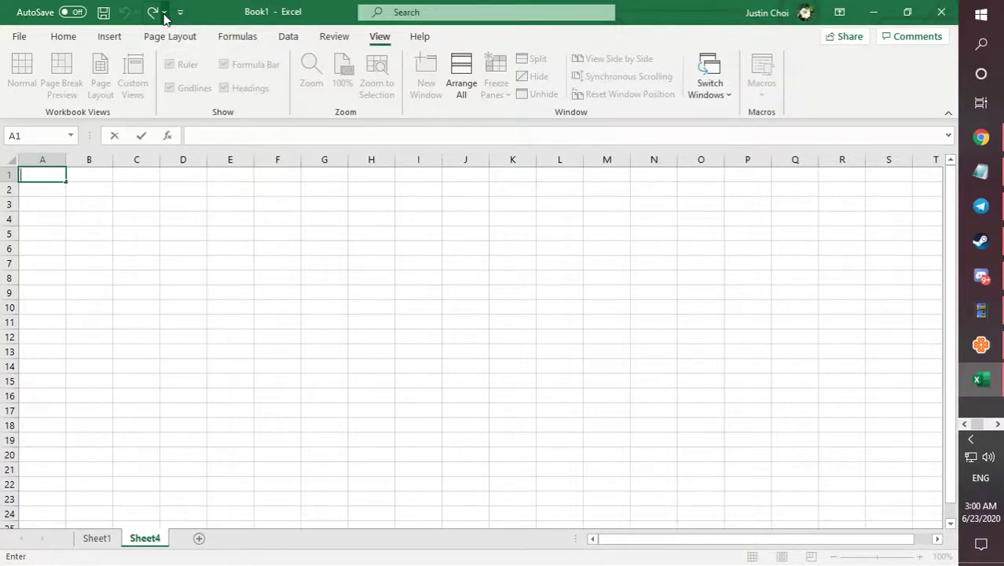
click(150, 12)
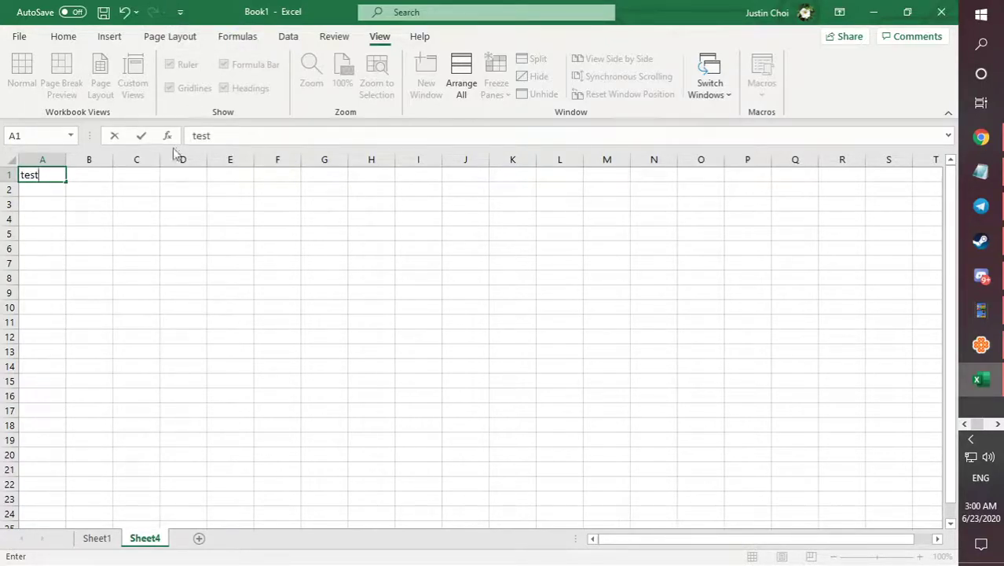
key(BackSpace)
key(BackSpace)
key(BackSpace)
key(BackSpace)
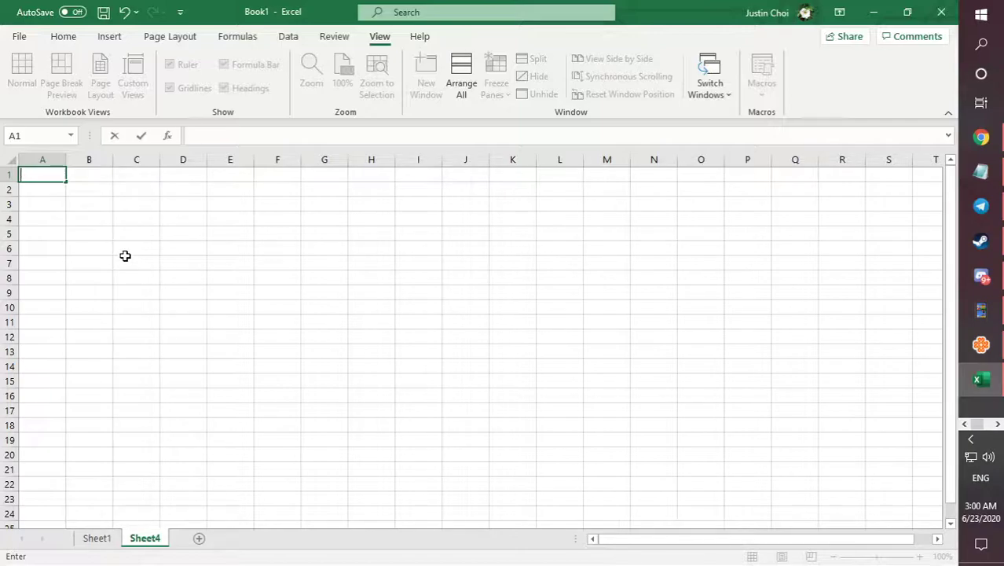